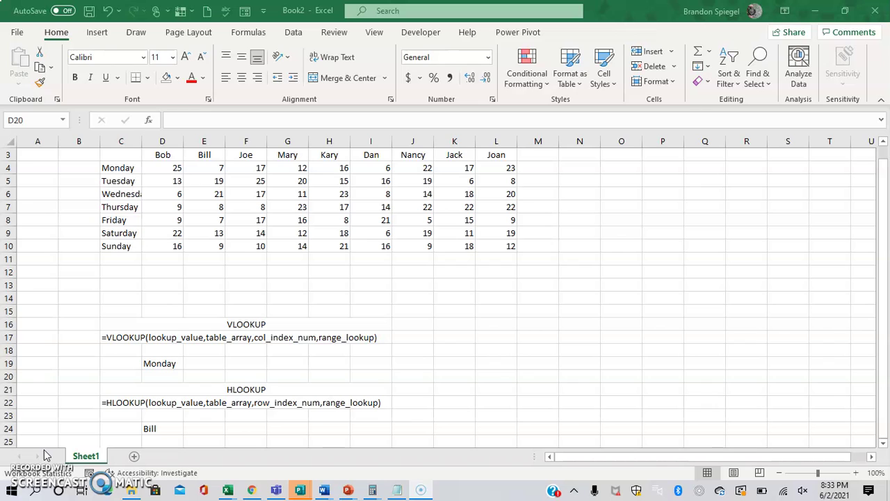
Step: Examine the weekday labels, the name headings, the data table and the VLOOKUP and HLOOKUP input cells
{"action": "left_click", "coordinate": [161, 364]}
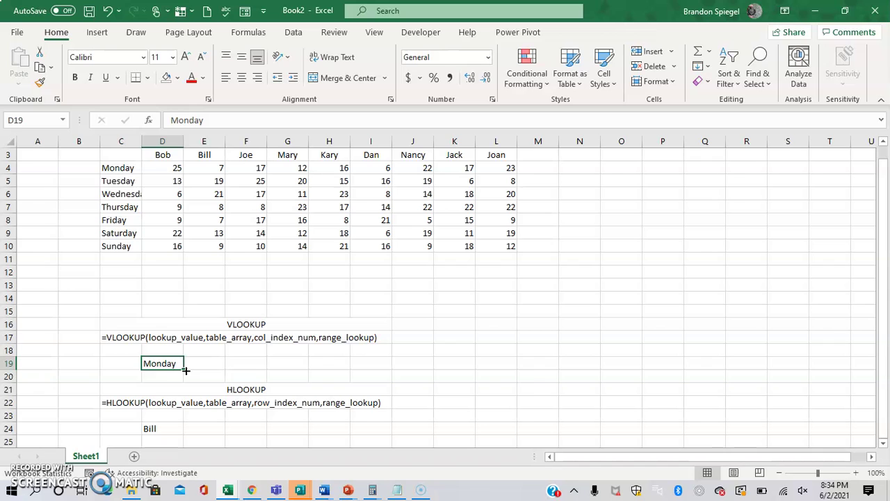
{"action": "left_click_drag", "start_coordinate": [120, 169], "coordinate": [124, 243]}
{"action": "left_click_drag", "start_coordinate": [161, 173], "coordinate": [411, 286]}
{"action": "left_click", "coordinate": [286, 308]}
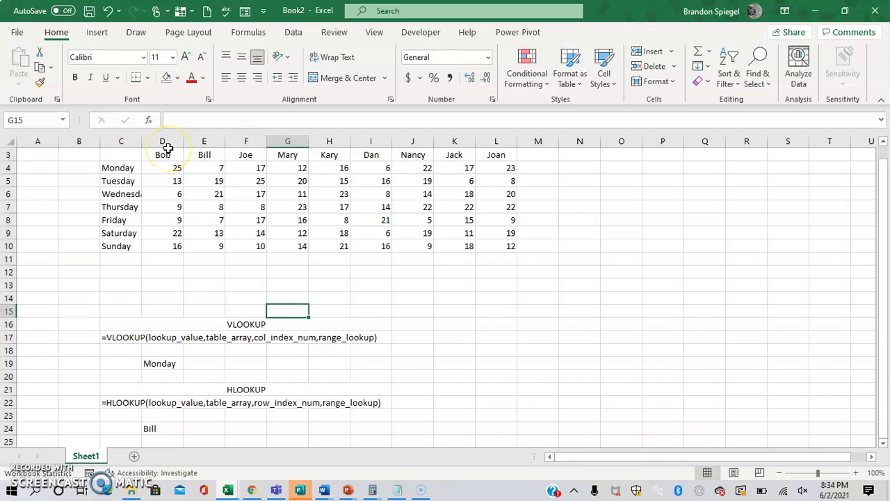
{"action": "left_click_drag", "start_coordinate": [162, 154], "coordinate": [499, 153]}
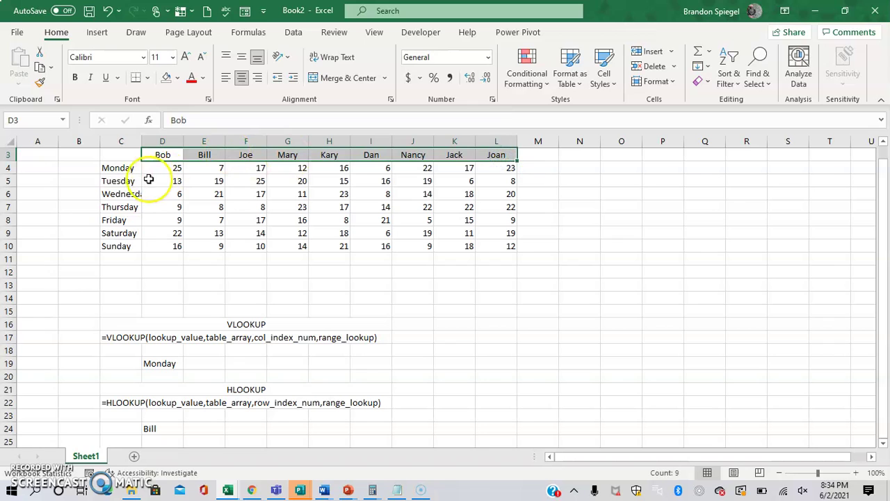
{"action": "left_click_drag", "start_coordinate": [123, 193], "coordinate": [285, 230]}
{"action": "left_click", "coordinate": [296, 278]}
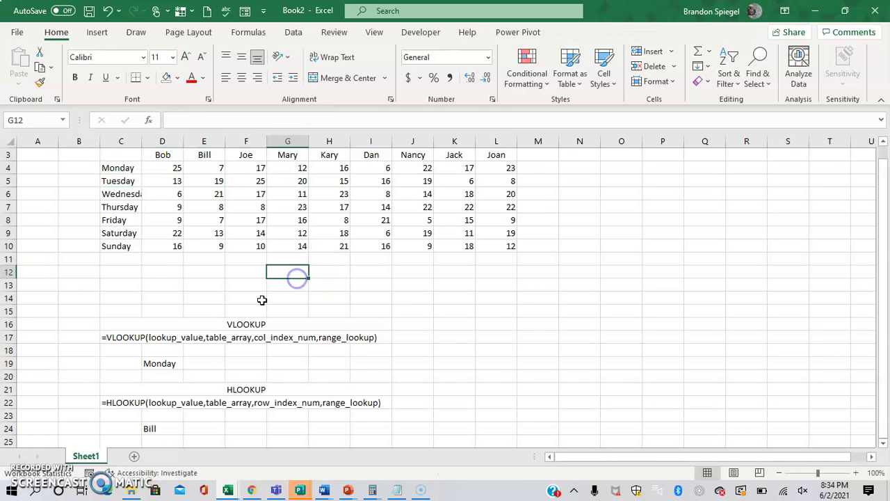
{"action": "left_click", "coordinate": [198, 361]}
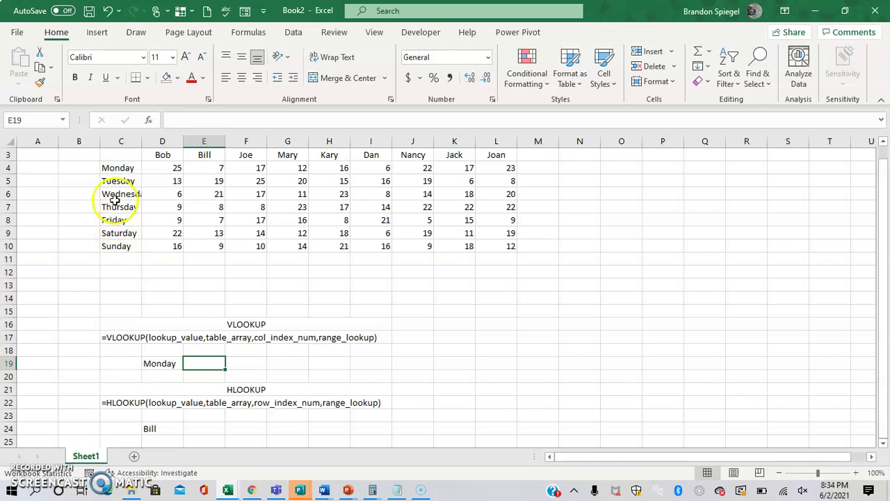
{"action": "left_click_drag", "start_coordinate": [116, 159], "coordinate": [508, 249]}
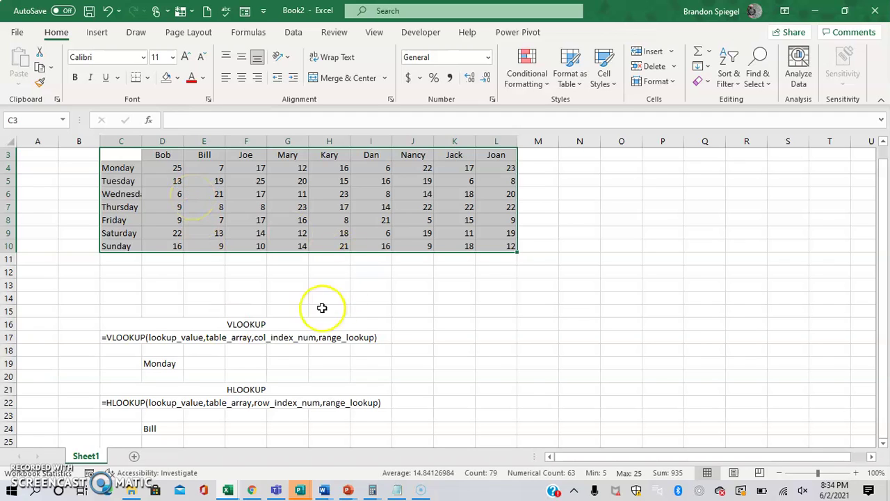
{"action": "left_click", "coordinate": [295, 352]}
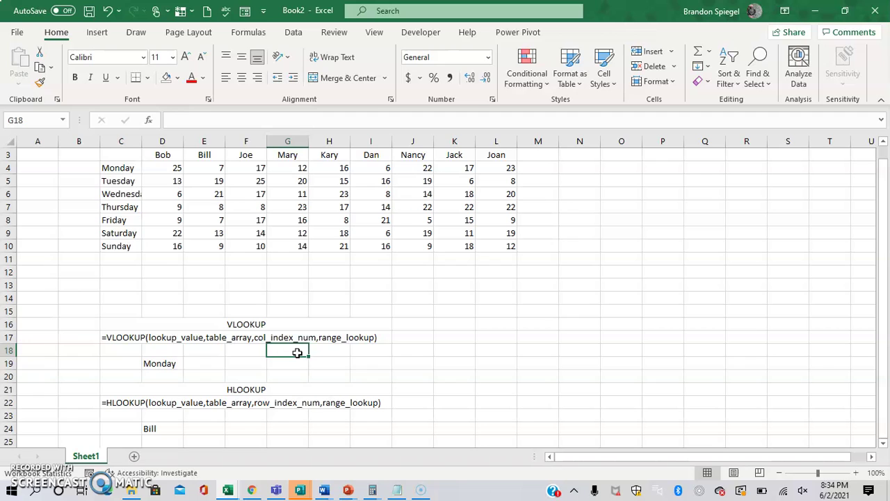
{"action": "left_click", "coordinate": [209, 426]}
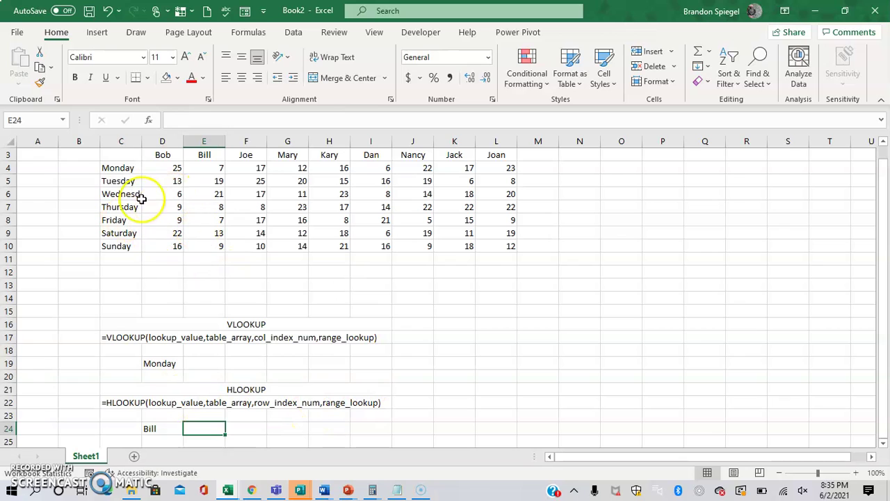
{"action": "left_click_drag", "start_coordinate": [101, 178], "coordinate": [110, 255]}
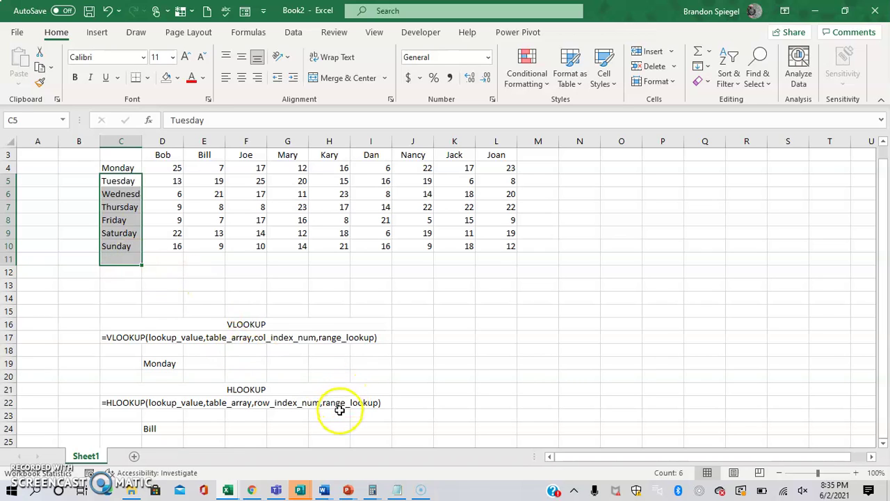
Step: Start a VLOOKUP formula in E19 with D19 as the lookup value and C3:L10 as the table array
{"action": "left_click", "coordinate": [196, 363]}
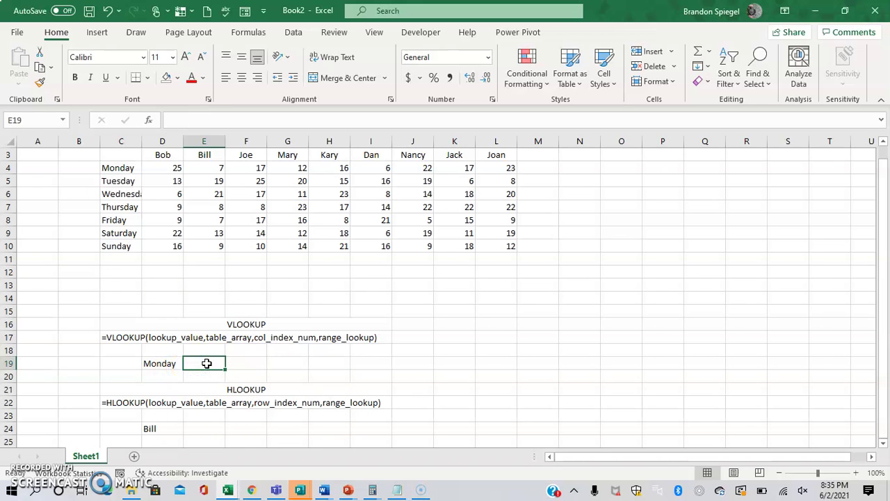
{"action": "type", "text": "=vlookup"}
{"action": "key", "text": "Tab"}
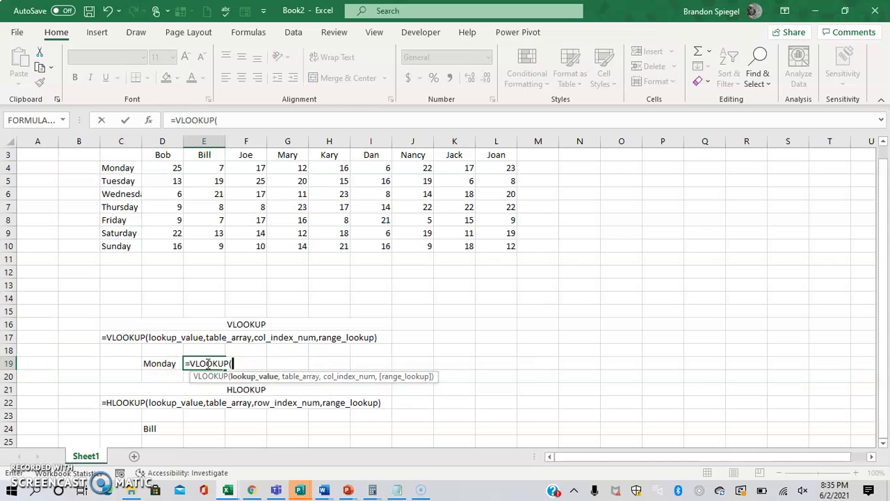
{"action": "key", "text": "Left"}
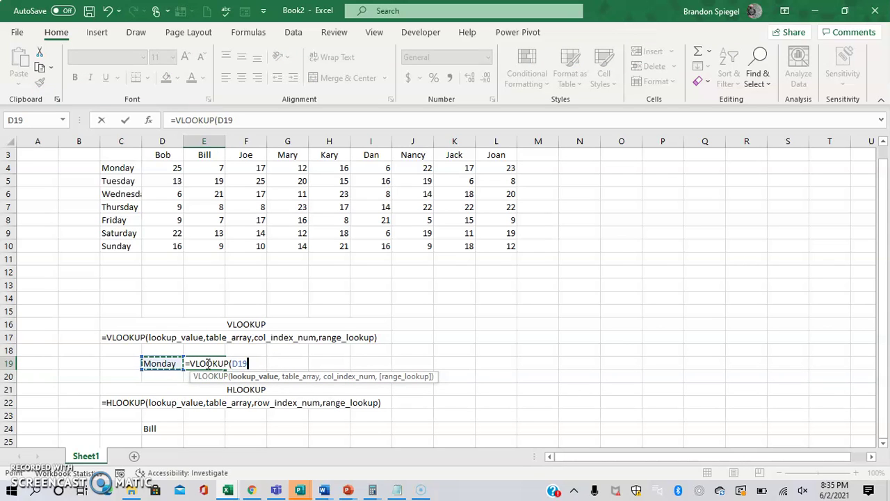
{"action": "type", "text": ","}
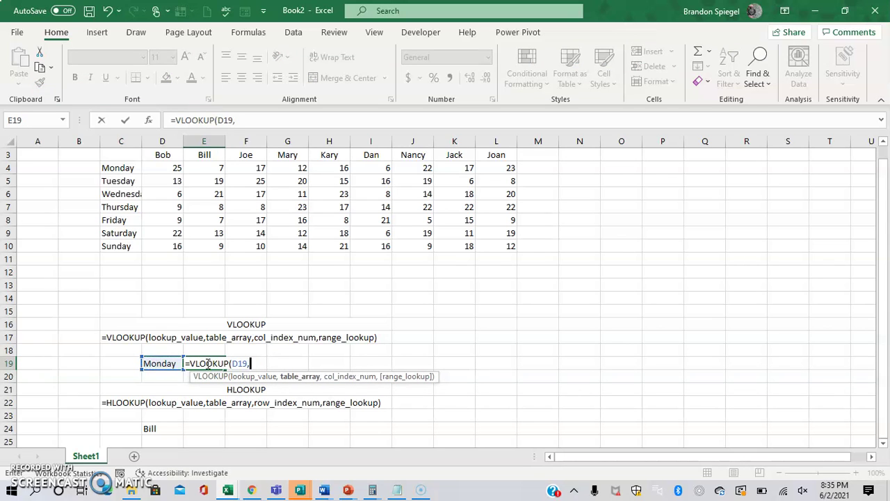
{"action": "left_click", "coordinate": [123, 141]}
{"action": "left_click", "coordinate": [120, 154]}
{"action": "mouse_move", "coordinate": [120, 154]}
{"action": "left_mouse_down"}
{"action": "mouse_move", "coordinate": [285, 183]}
{"action": "mouse_move", "coordinate": [497, 246]}
{"action": "left_mouse_up"}
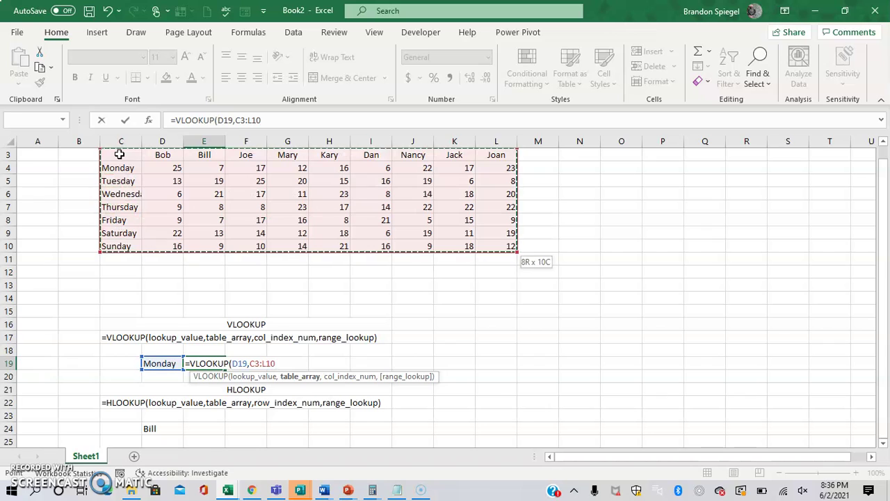
Step: Complete the VLOOKUP formula in E19 with column index 5 and FALSE for an exact match
{"action": "type", "text": ",5"}
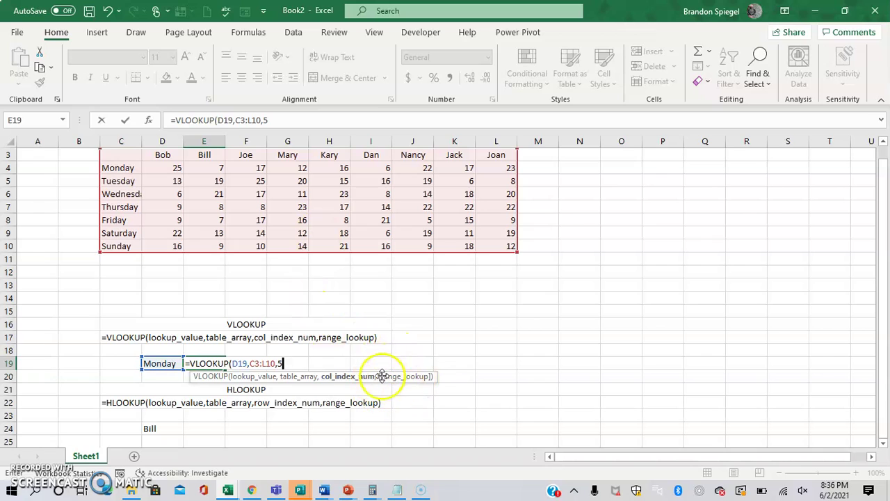
{"action": "type", "text": ","}
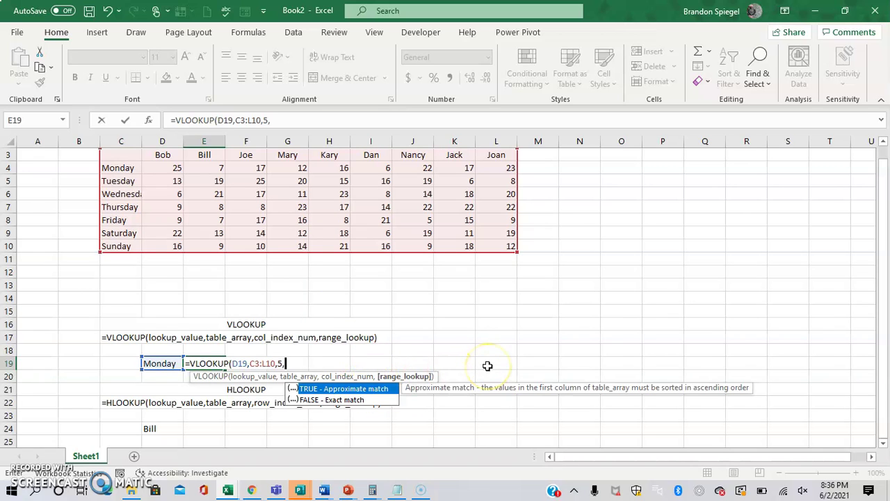
{"action": "key", "text": "Caps_Lock"}
{"action": "type", "text": "FALSE"}
{"action": "key", "text": "Caps_Lock"}
{"action": "type", "text": ")"}
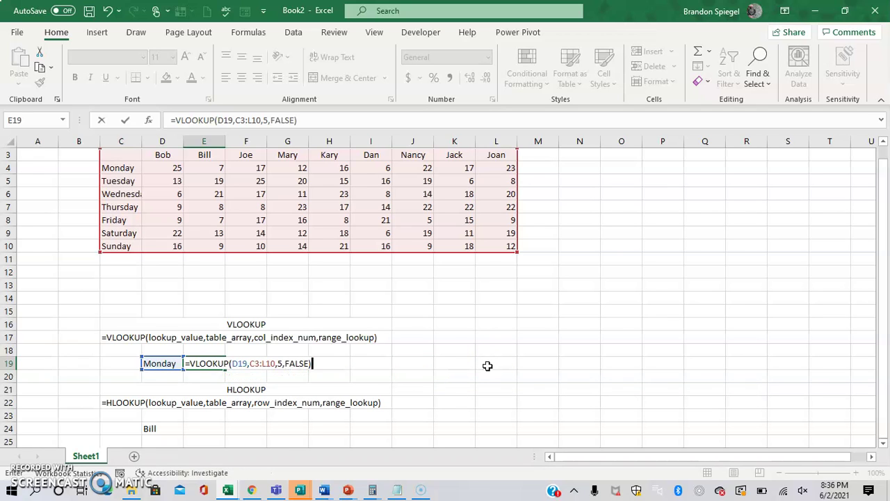
{"action": "key", "text": "Return"}
{"action": "key", "text": "Up"}
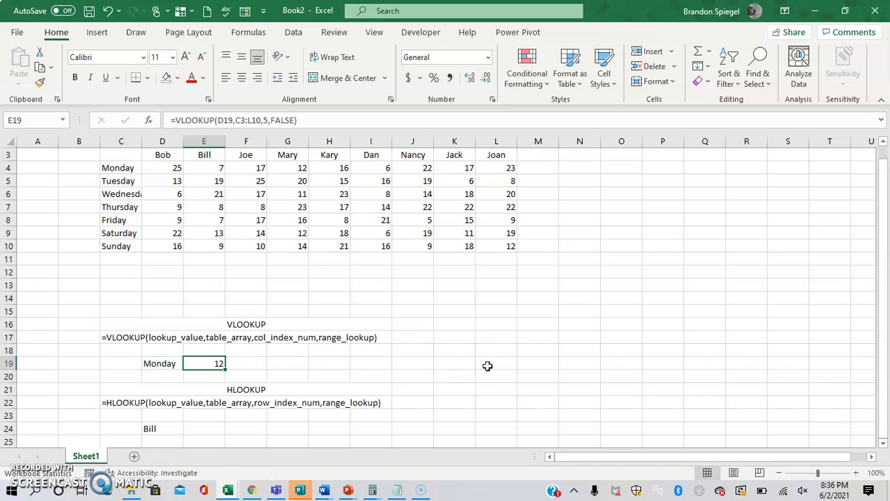
Step: Change the VLOOKUP lookup value in D19 to Tuesday
{"action": "key", "text": "Left"}
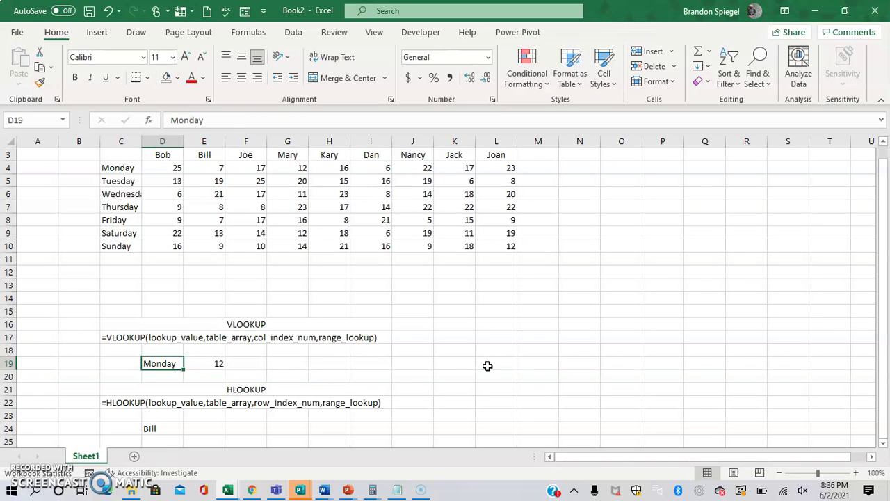
{"action": "type", "text": "Tuesday"}
{"action": "key", "text": "Return"}
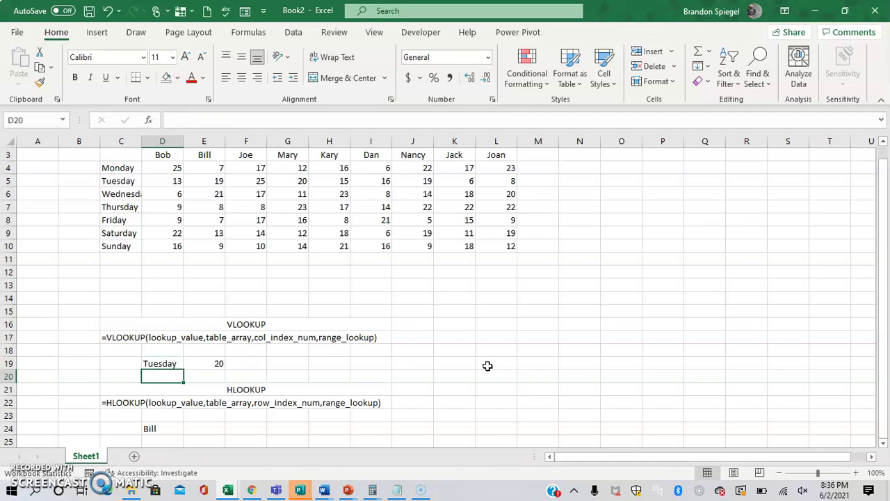
Step: Start an HLOOKUP formula in E24 with D24 as the lookup value
{"action": "left_click", "coordinate": [235, 414]}
{"action": "key", "text": "Down"}
{"action": "key", "text": "Left"}
{"action": "type", "text": "="}
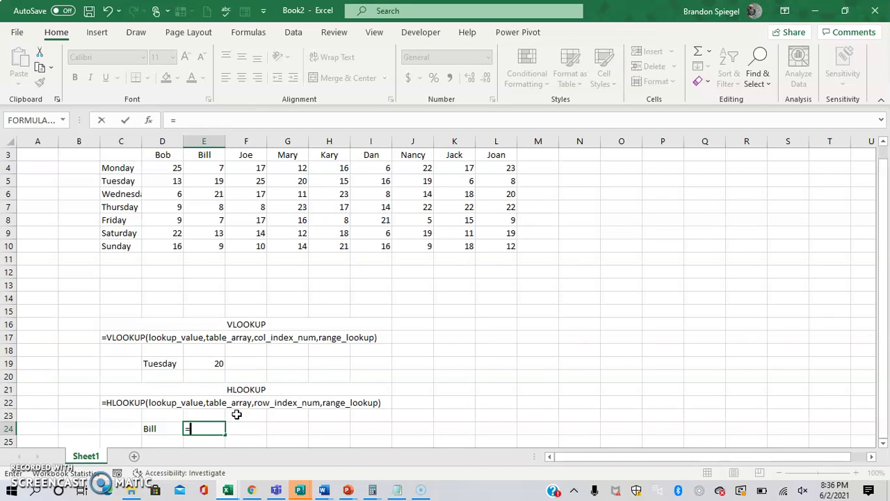
{"action": "type", "text": "hlo"}
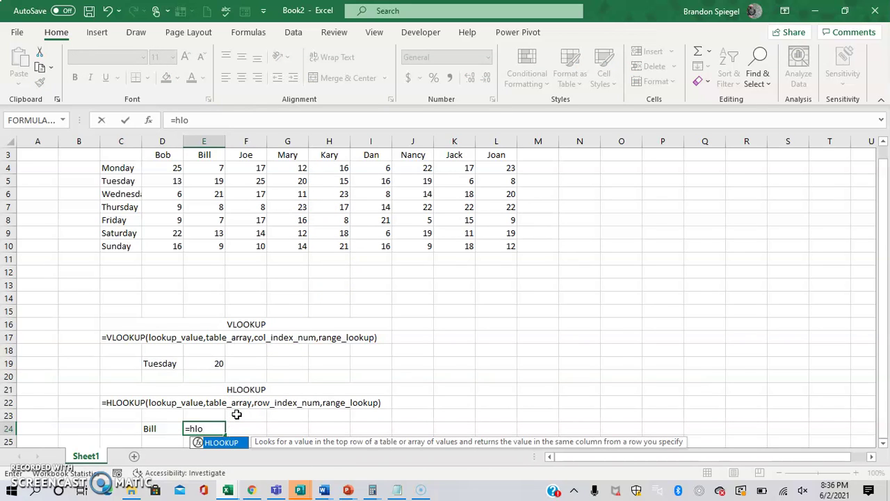
{"action": "type", "text": "okup("}
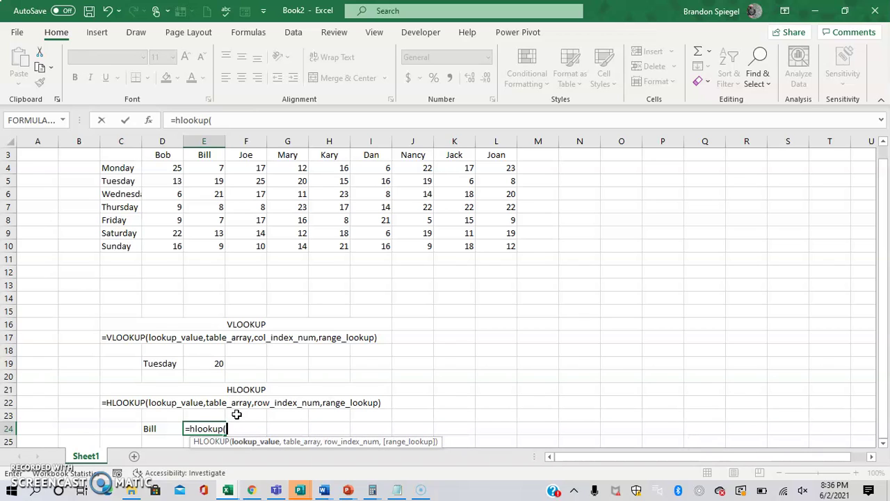
{"action": "key", "text": "Left"}
{"action": "type", "text": ","}
Step: Set the HLOOKUP formula's table array to the whole data table, C3:L10, including the name headings and weekday labels
{"action": "key", "text": "Up"}
{"action": "key", "text": "Up"}
{"action": "key", "text": "Up"}
{"action": "key", "text": "Up"}
{"action": "key", "text": "Up"}
{"action": "key", "text": "Up"}
{"action": "key", "text": "Up"}
{"action": "key", "text": "Up"}
{"action": "key", "text": "Up"}
{"action": "key", "text": "Up"}
{"action": "key", "text": "Up"}
{"action": "key", "text": "Up"}
{"action": "key", "text": "Up"}
{"action": "key", "text": "Up"}
{"action": "key", "text": "Up"}
{"action": "key", "text": "Up"}
{"action": "key", "text": "Up"}
{"action": "key", "text": "Up"}
{"action": "key", "text": "Up"}
{"action": "key", "text": "Up"}
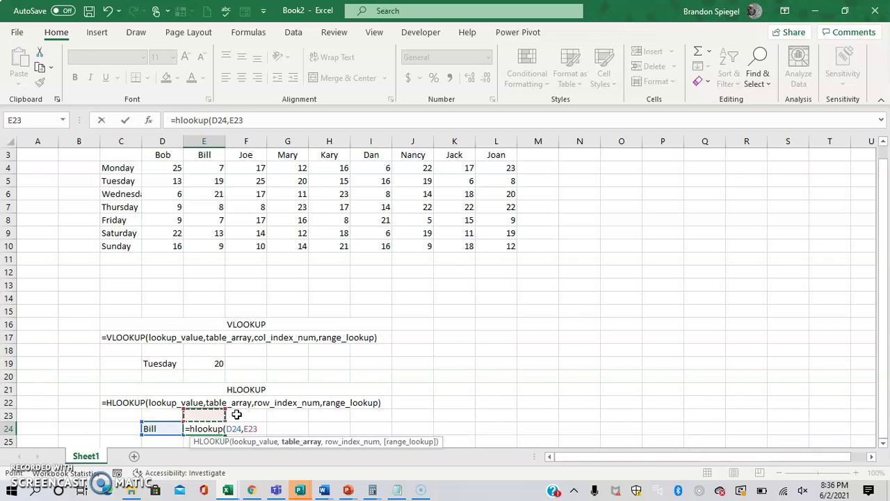
{"action": "key", "text": "Up"}
{"action": "key", "text": "Up"}
{"action": "key", "text": "Left"}
{"action": "key", "text": "Left"}
{"action": "key", "text": "Down"}
{"action": "key", "text": "Down"}
{"action": "key", "text": "shift+Right"}
{"action": "key", "text": "Down"}
{"action": "key", "text": "Down"}
{"action": "key", "text": "Down"}
{"action": "key", "text": "Down"}
{"action": "key", "text": "Down"}
{"action": "key", "text": "Down"}
{"action": "key", "text": "Down"}
{"action": "key", "text": "Down"}
{"action": "key", "text": "Down"}
{"action": "key", "text": "Down"}
{"action": "key", "text": "Down"}
{"action": "key", "text": "Down"}
{"action": "key", "text": "Down"}
{"action": "key", "text": "Down"}
{"action": "key", "text": "Down"}
{"action": "key", "text": "Down"}
{"action": "key", "text": "Down"}
{"action": "key", "text": "Down"}
{"action": "key", "text": "Down"}
{"action": "key", "text": "Down"}
{"action": "key", "text": "Down"}
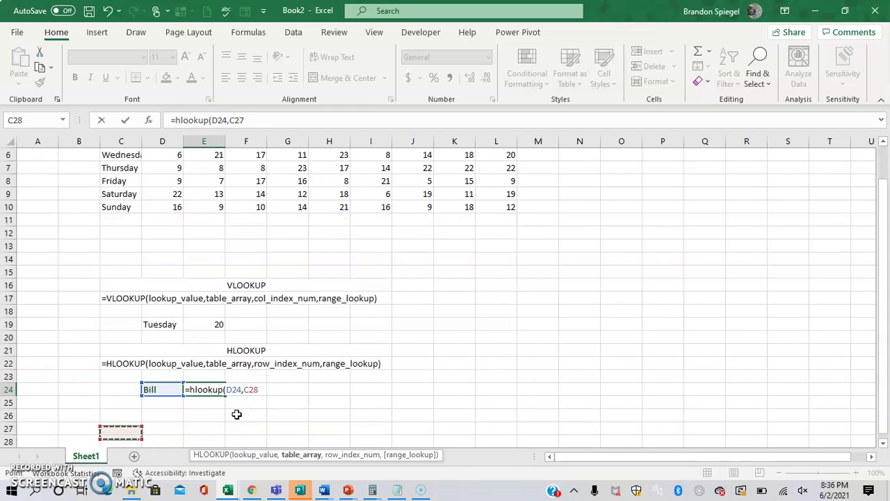
{"action": "key", "text": "Up"}
{"action": "key", "text": "Up"}
{"action": "key", "text": "Up"}
{"action": "key", "text": "Up"}
{"action": "key", "text": "Up"}
{"action": "key", "text": "Up"}
{"action": "key", "text": "Up"}
{"action": "key", "text": "Up"}
{"action": "key", "text": "Up"}
{"action": "key", "text": "Up"}
{"action": "key", "text": "Up"}
{"action": "key", "text": "Up"}
{"action": "key", "text": "Up"}
{"action": "key", "text": "Up"}
{"action": "key", "text": "Up"}
{"action": "key", "text": "Up"}
{"action": "key", "text": "Up"}
{"action": "key", "text": "Up"}
{"action": "key", "text": "Up"}
{"action": "key", "text": "Up"}
{"action": "key", "text": "Up"}
{"action": "key", "text": "Up"}
{"action": "key", "text": "Up"}
{"action": "key", "text": "Up"}
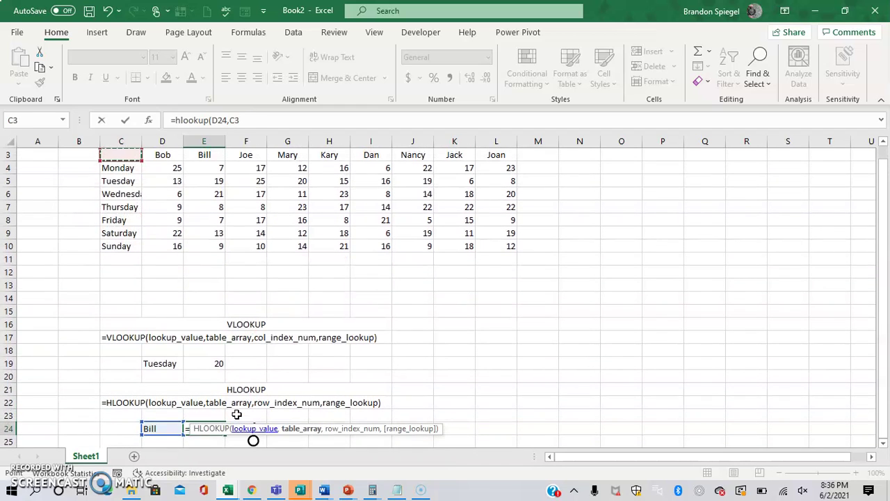
{"action": "key", "text": "shift+Down"}
{"action": "key", "text": "shift+Down"}
{"action": "key", "text": "shift+Down"}
{"action": "key", "text": "shift+Down"}
{"action": "key", "text": "shift+Down"}
{"action": "key", "text": "shift+Down"}
{"action": "key", "text": "shift+Down"}
{"action": "key", "text": "shift+Right"}
{"action": "key", "text": "shift+Right"}
{"action": "key", "text": "shift+Right"}
{"action": "key", "text": "shift+Right"}
{"action": "key", "text": "shift+Right"}
{"action": "key", "text": "shift+Right"}
{"action": "key", "text": "shift+Right"}
{"action": "key", "text": "shift+Right"}
{"action": "key", "text": "shift+Right"}
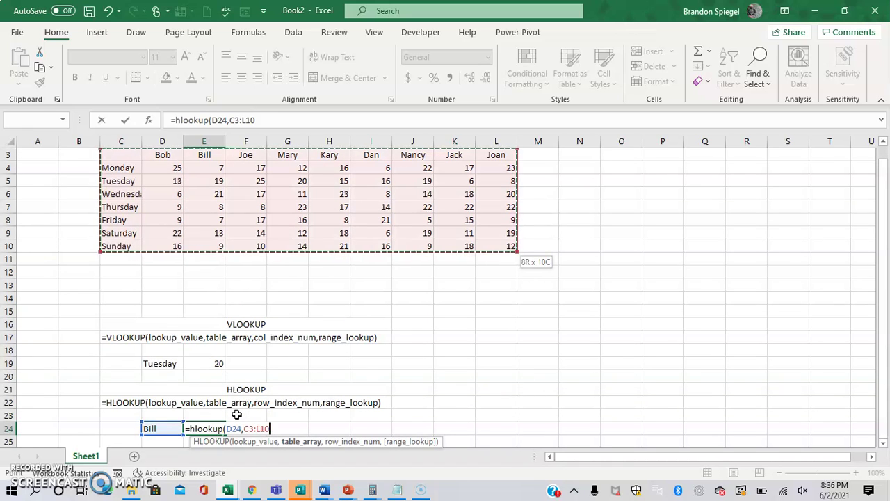
Step: Complete the HLOOKUP formula in E24 with row index 3 and FALSE for an exact match
{"action": "type", "text": ","}
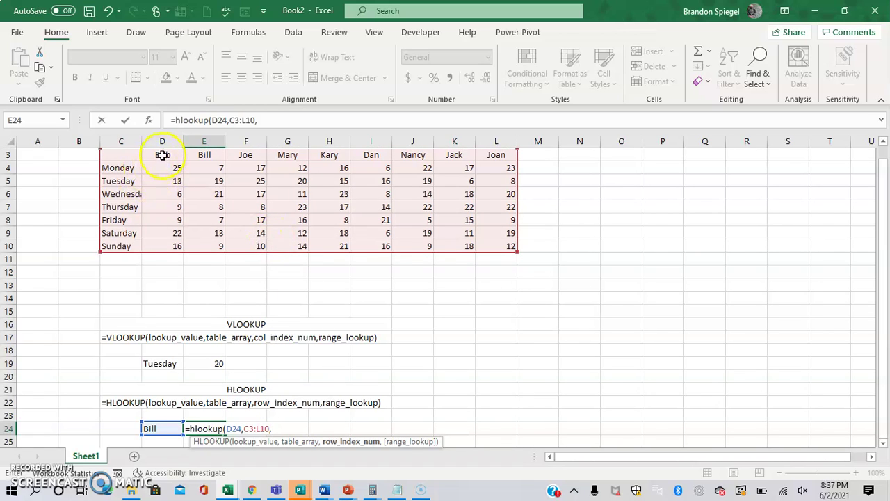
{"action": "type", "text": "3,"}
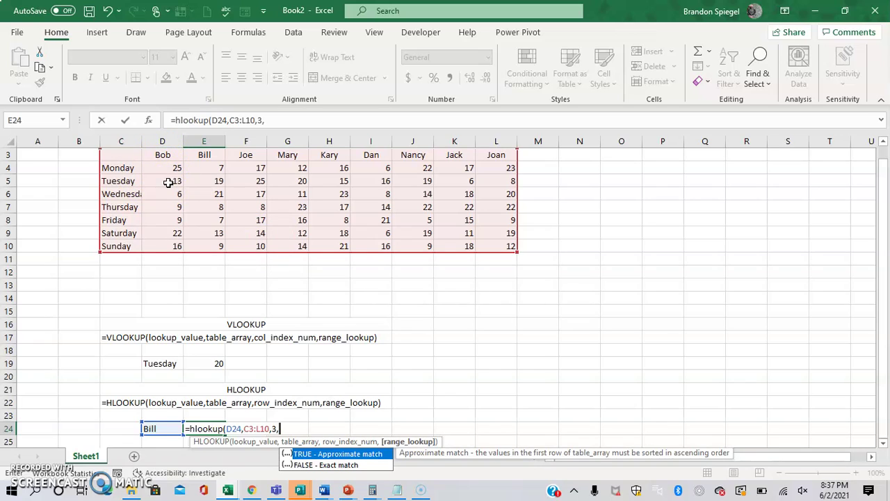
{"action": "key", "text": "Down"}
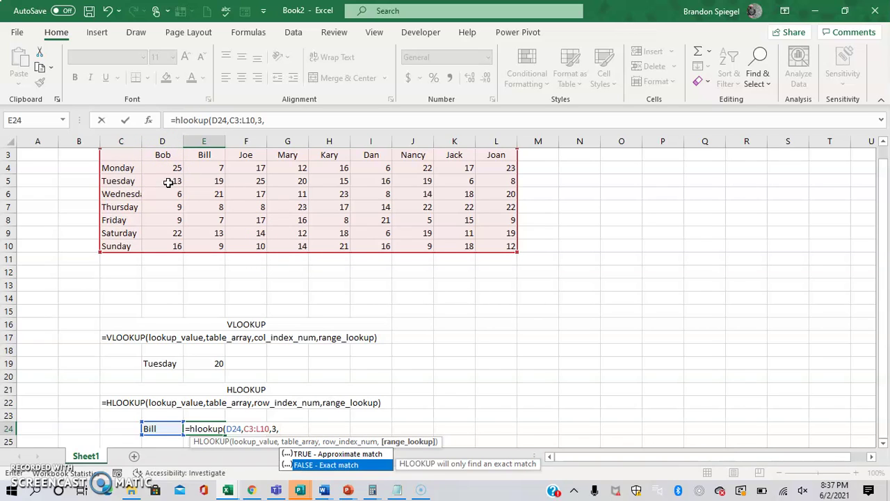
{"action": "type", "text": "FA"}
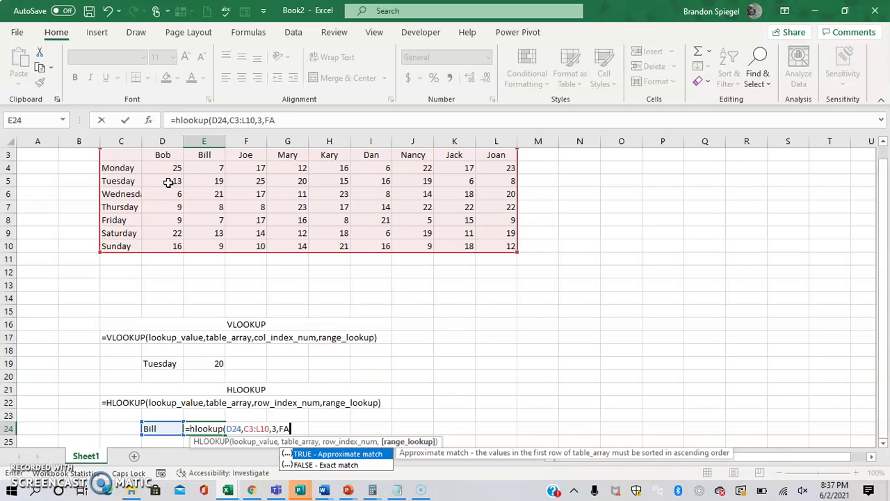
{"action": "type", "text": "LSE)"}
{"action": "key", "text": "Return"}
{"action": "key", "text": "Up"}
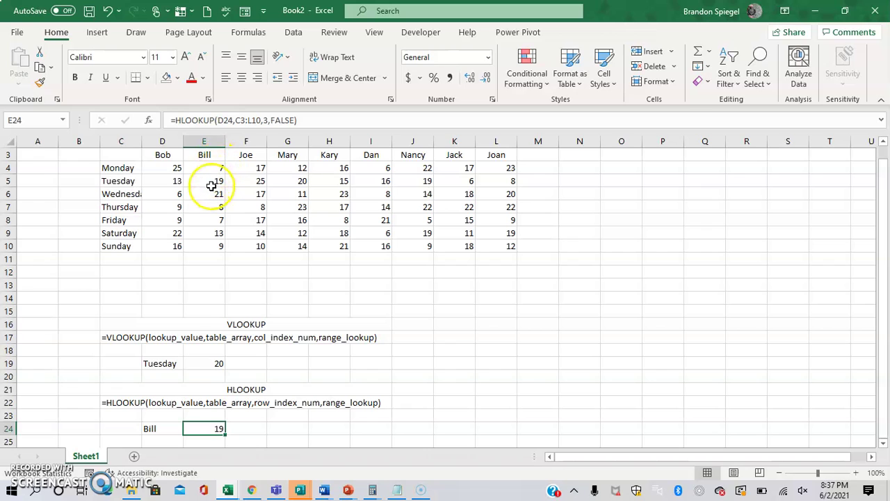
Step: Replace the HLOOKUP lookup value in D24 with the first name heading column F of the table
{"action": "key", "text": "Left"}
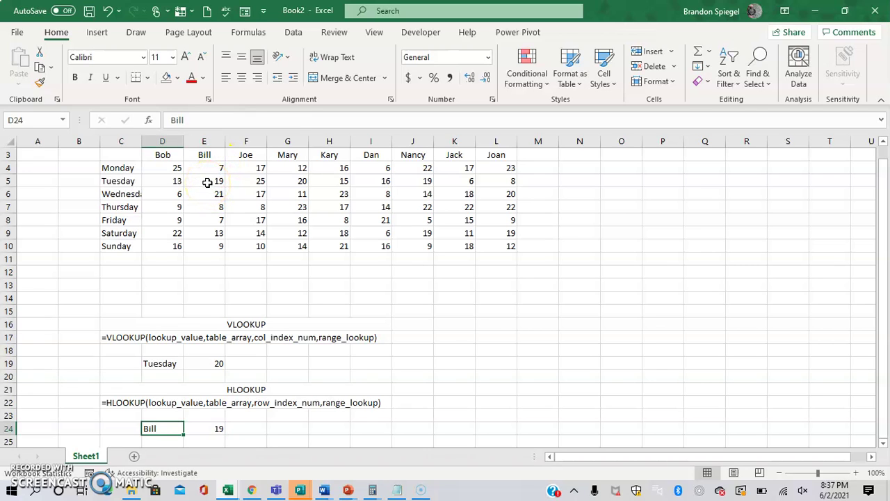
{"action": "type", "text": "Joe"}
{"action": "key", "text": "Return"}
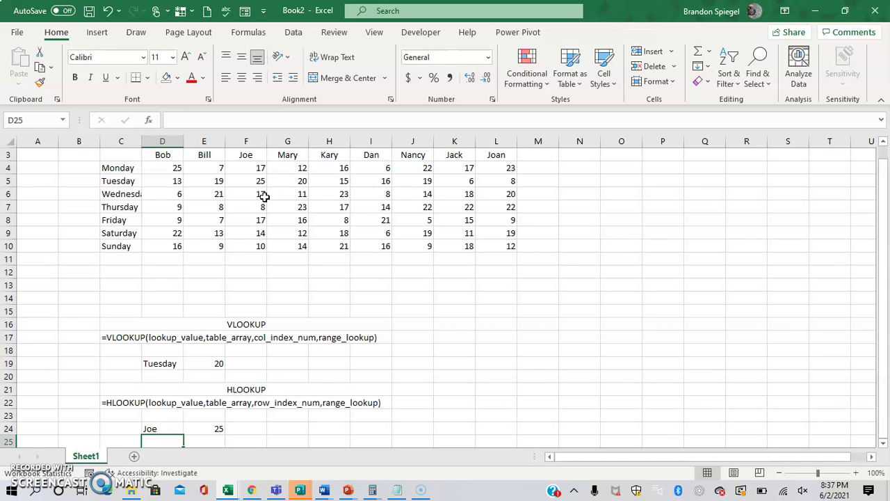
Step: Select the HLOOKUP lookup value and its result, cells D24:E24
{"action": "key", "text": "Up"}
{"action": "key", "text": "Right"}
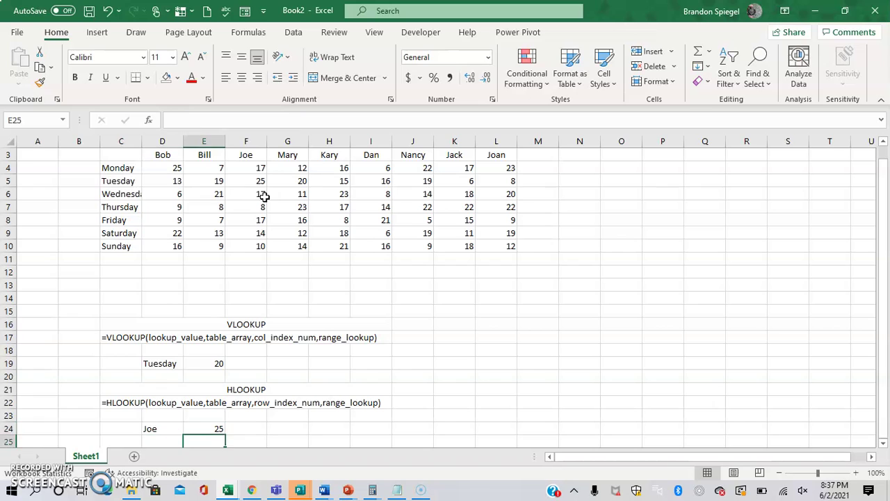
{"action": "key", "text": "Left"}
{"action": "key", "text": "shift+Right"}
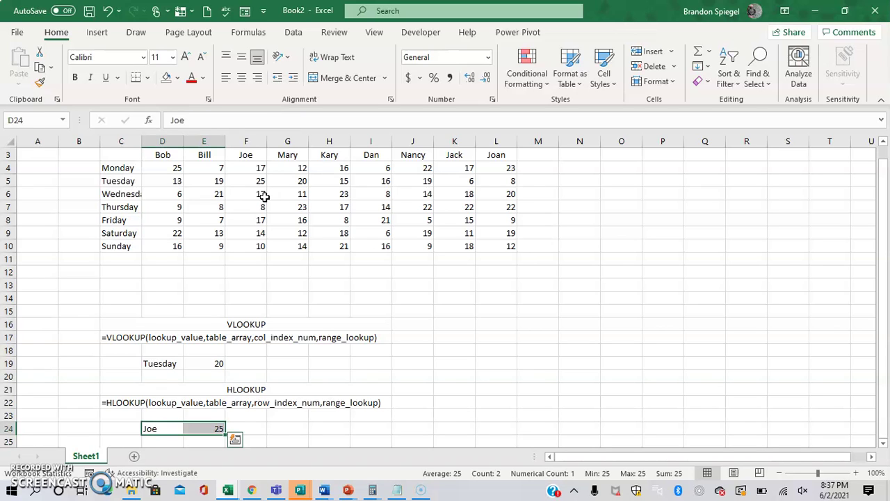